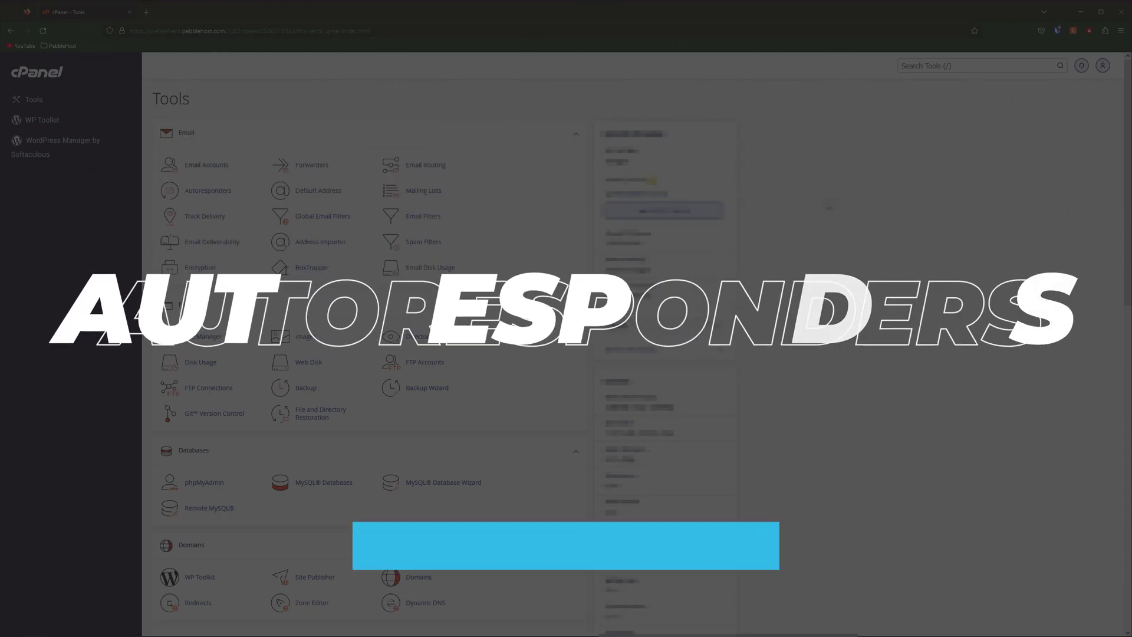
- Start a new autoresponder for the strangestann.xyz domain from Email > Autoresponders
{"action": "scroll", "coordinate": [365, 353], "scroll_direction": "down", "scroll_amount": 2}
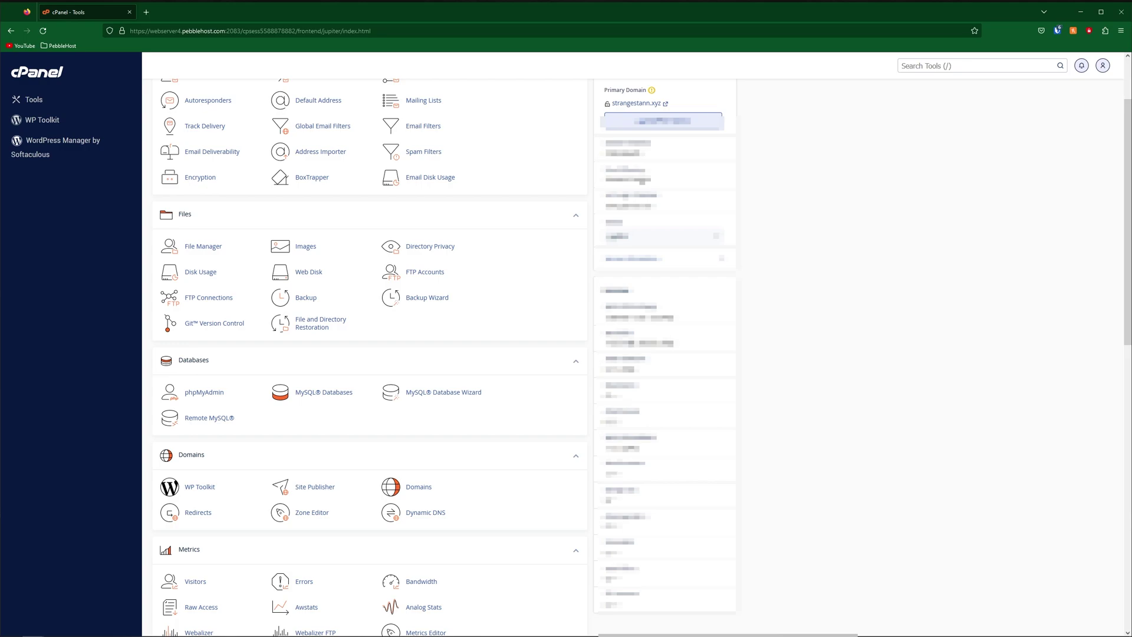
{"action": "scroll", "coordinate": [834, 361], "scroll_direction": "up", "scroll_amount": 3}
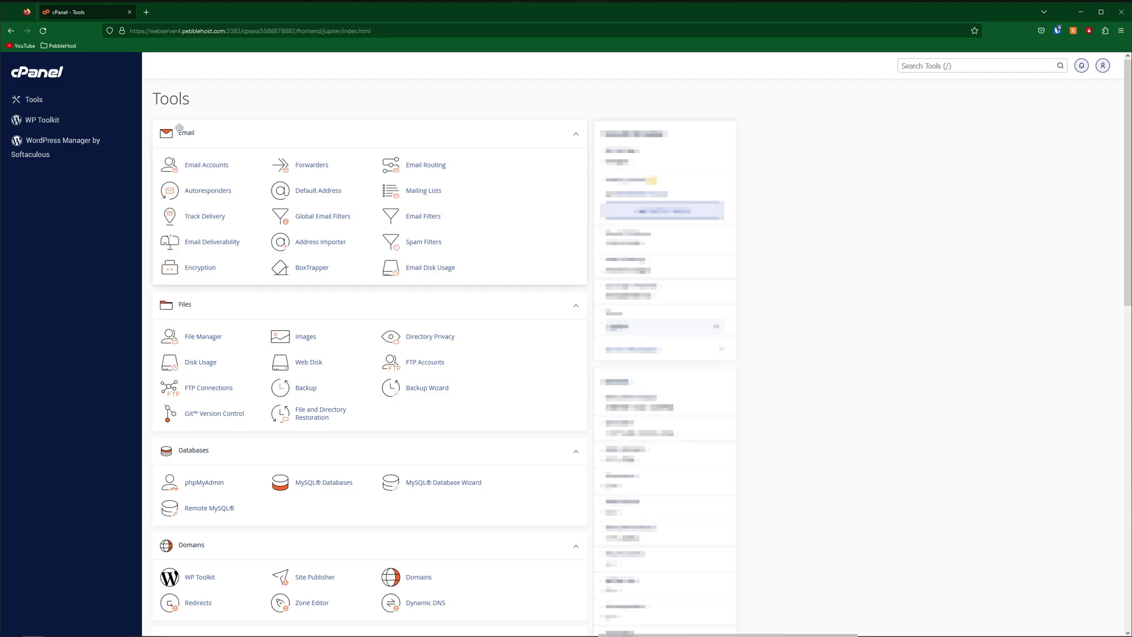
{"action": "left_click", "coordinate": [207, 190]}
{"action": "left_click", "coordinate": [274, 167]}
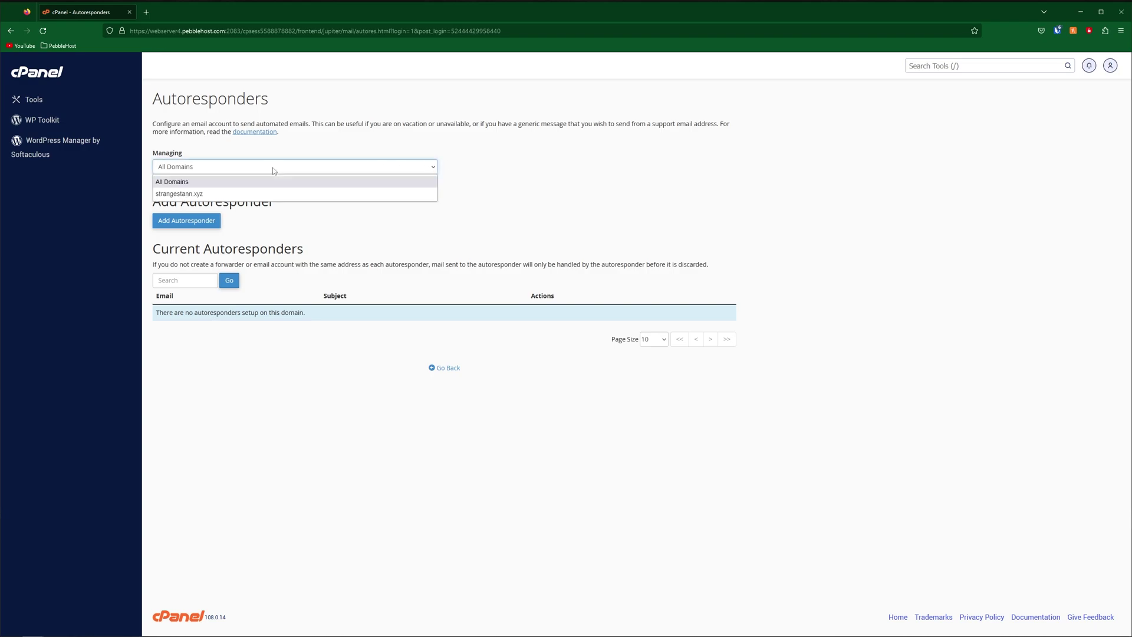
{"action": "left_click", "coordinate": [214, 194]}
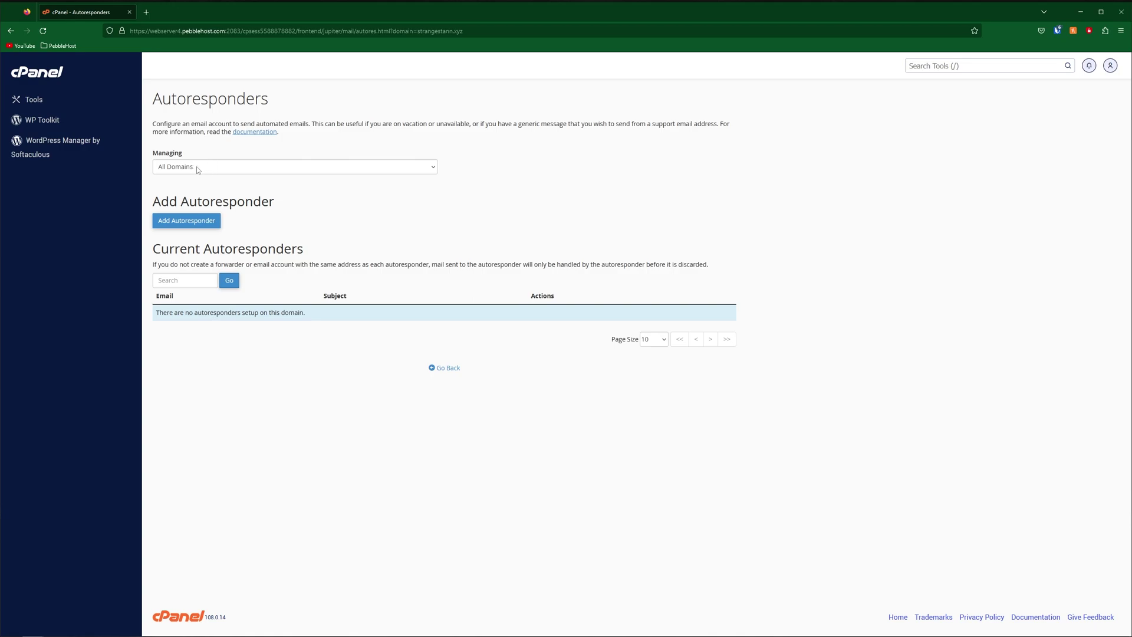
{"action": "left_click", "coordinate": [214, 222]}
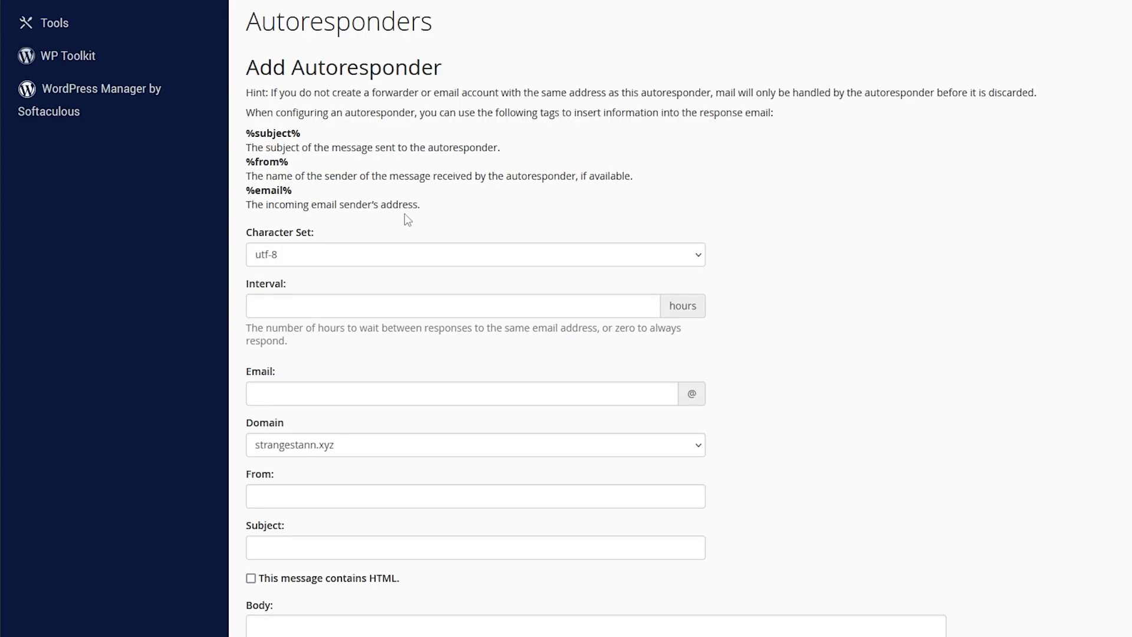
- Place the cursor in the Interval field to set the reply interval to 0 hours
{"action": "left_click", "coordinate": [373, 306]}
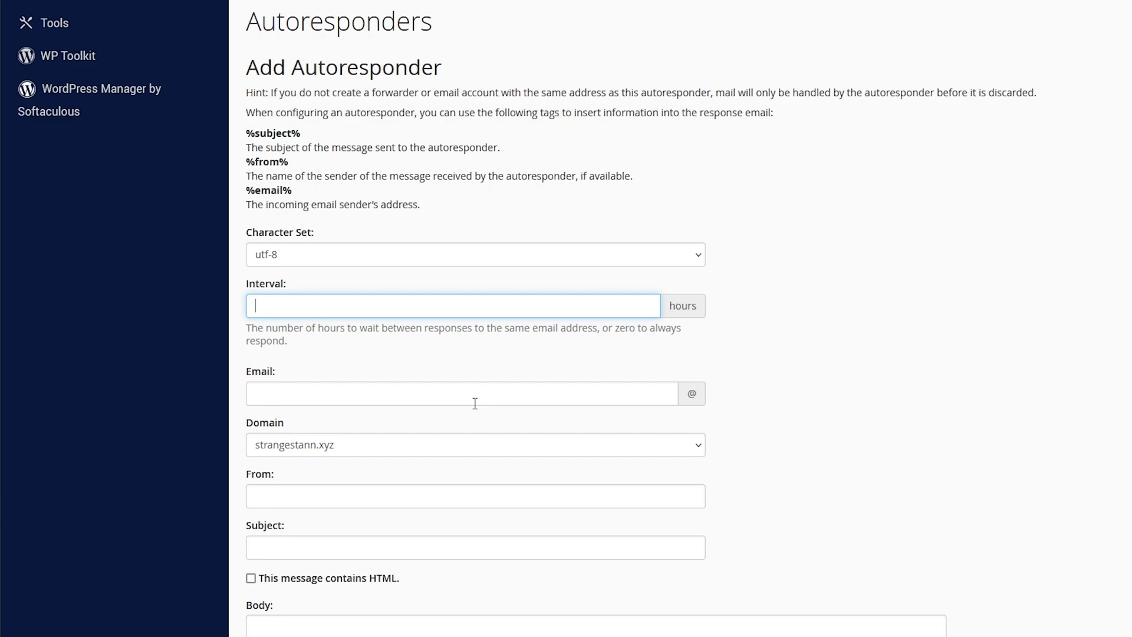
{"action": "type", "text": "0"}
{"action": "left_click", "coordinate": [474, 404]}
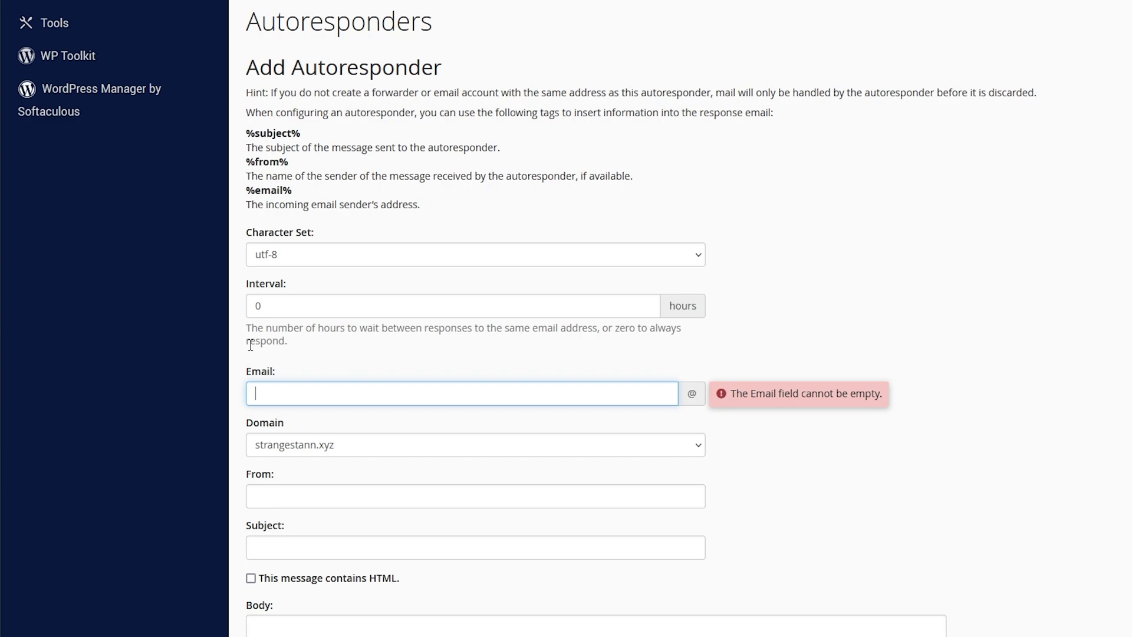
{"action": "type", "text": "contact"}
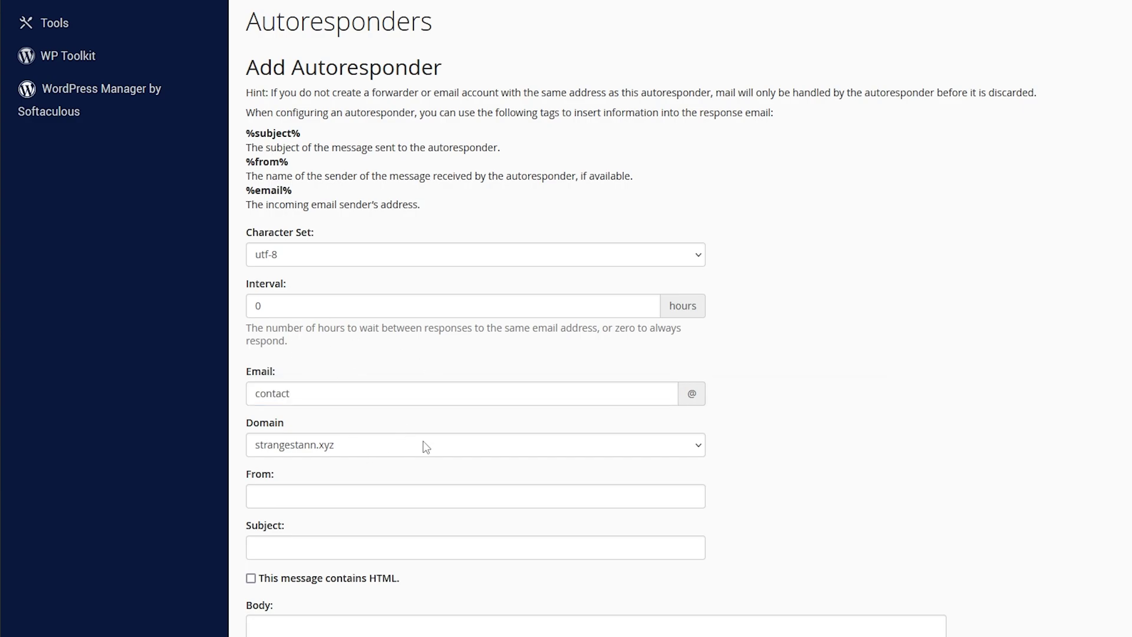
{"action": "left_click", "coordinate": [444, 448]}
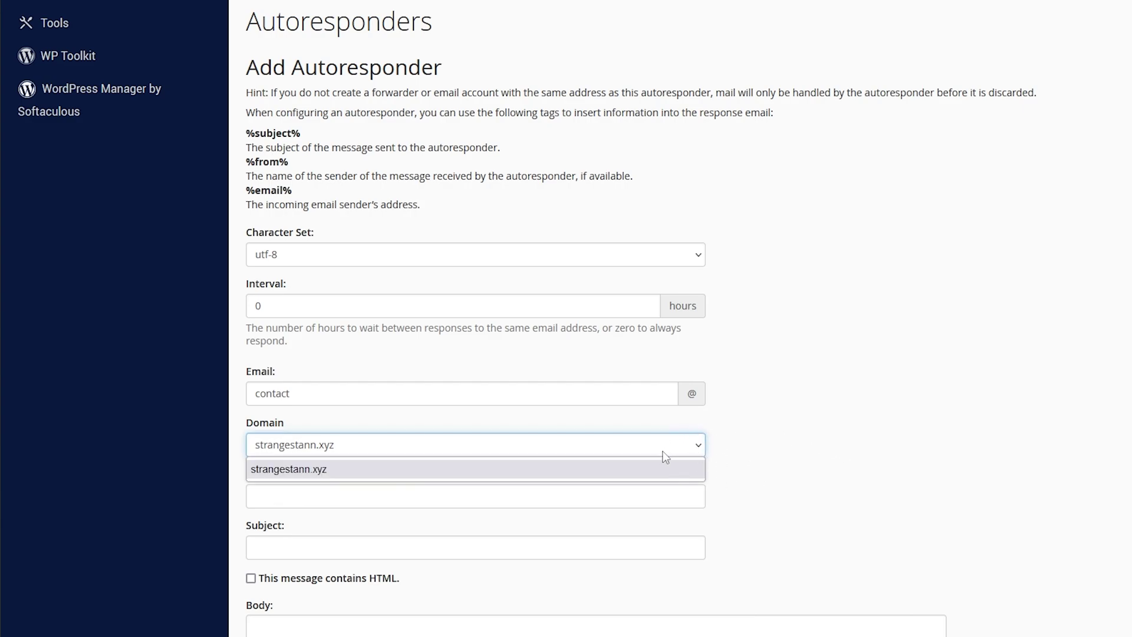
{"action": "left_click", "coordinate": [347, 493]}
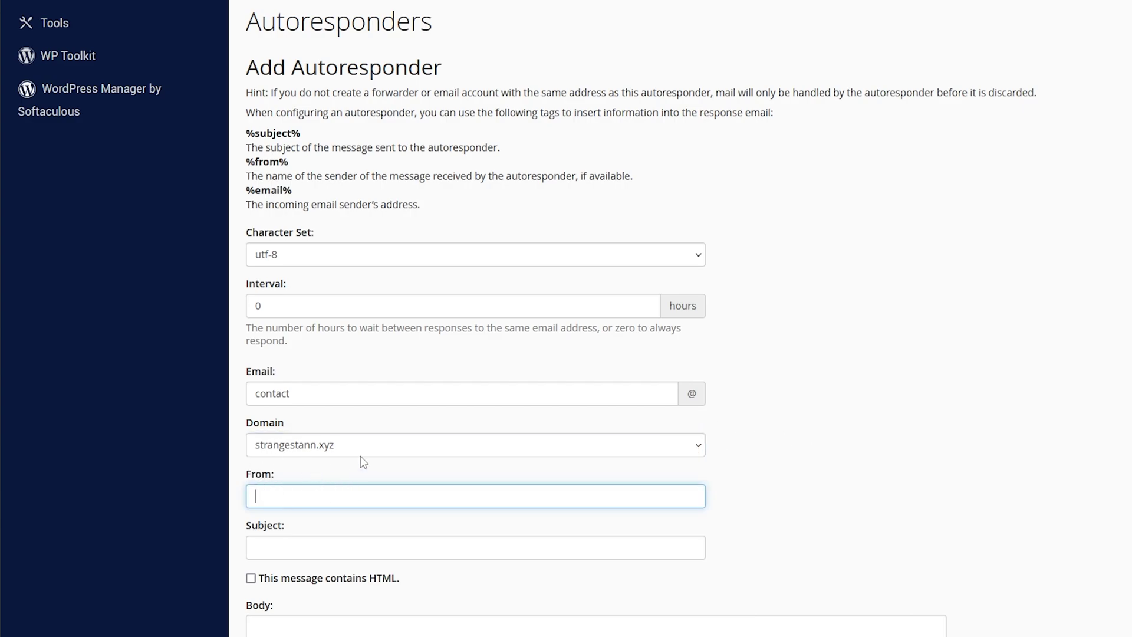
- Enter the sender's name in From and set the subject 'Temporarily Out of Office'
{"action": "type", "text": "Stanley PebbleHost"}
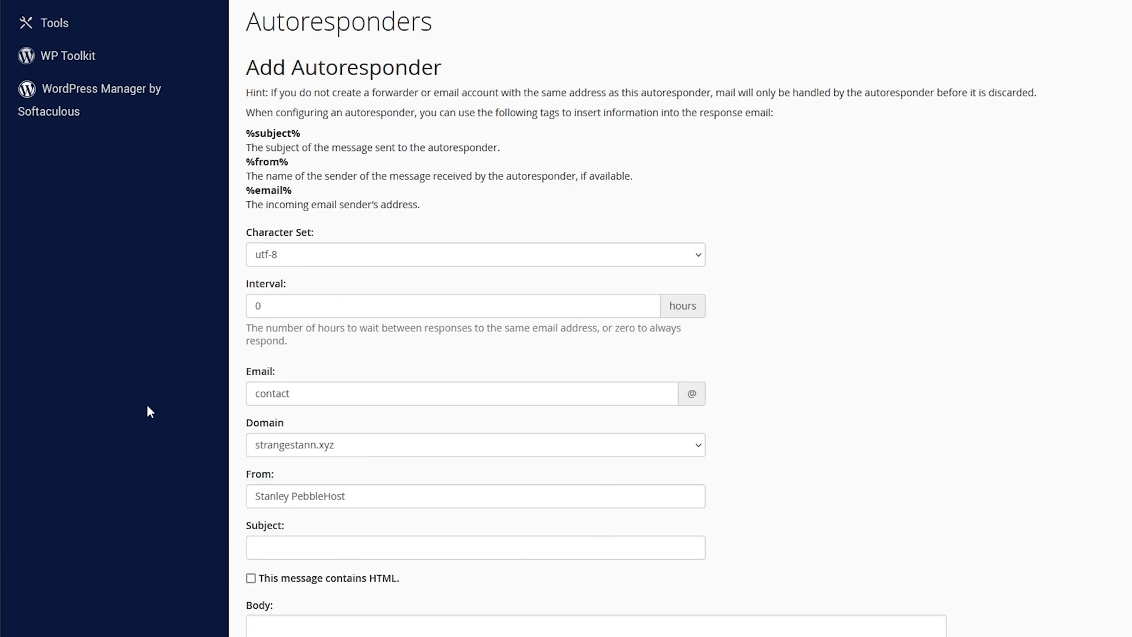
{"action": "scroll", "coordinate": [353, 500], "scroll_direction": "down", "scroll_amount": 4}
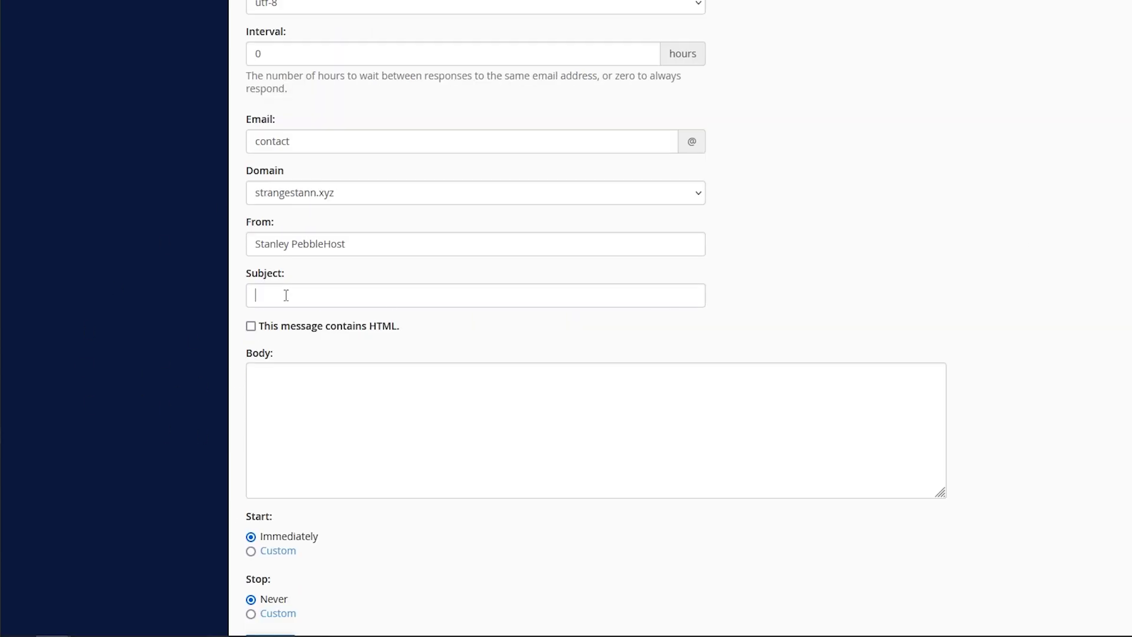
{"action": "left_click", "coordinate": [285, 293]}
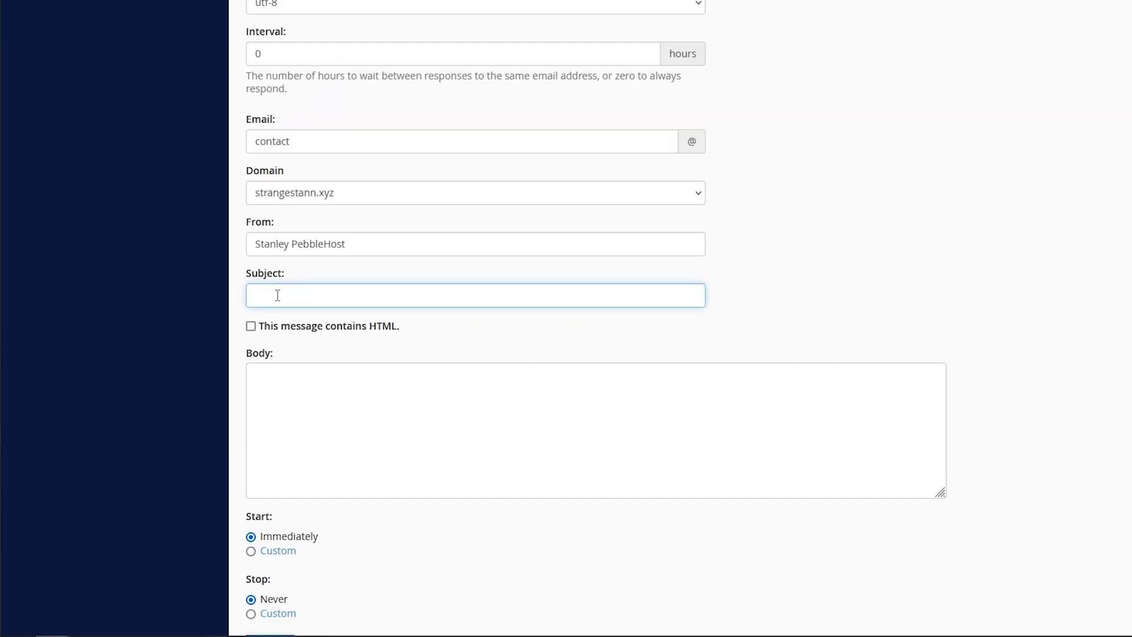
{"action": "type", "text": "Temporarily Out of Office"}
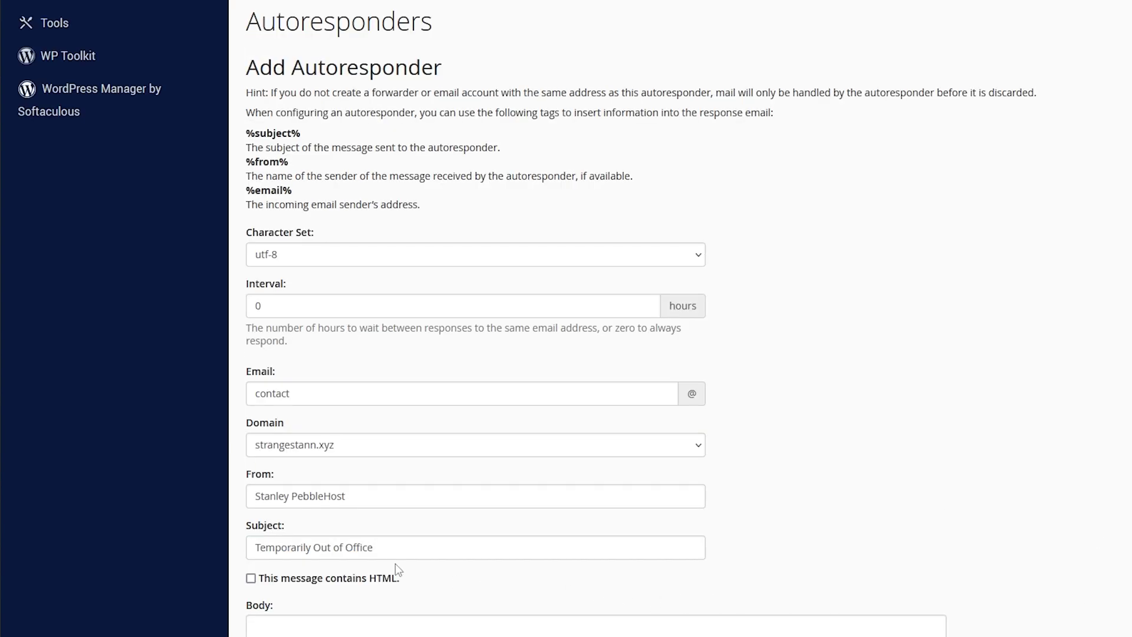
- Write the body starting 'Hi %from%', saying you're on vacation until the 24th of March
{"action": "scroll", "coordinate": [395, 564], "scroll_direction": "down", "scroll_amount": 2}
{"action": "left_click", "coordinate": [637, 498]}
{"action": "scroll", "coordinate": [557, 471], "scroll_direction": "down", "scroll_amount": 4}
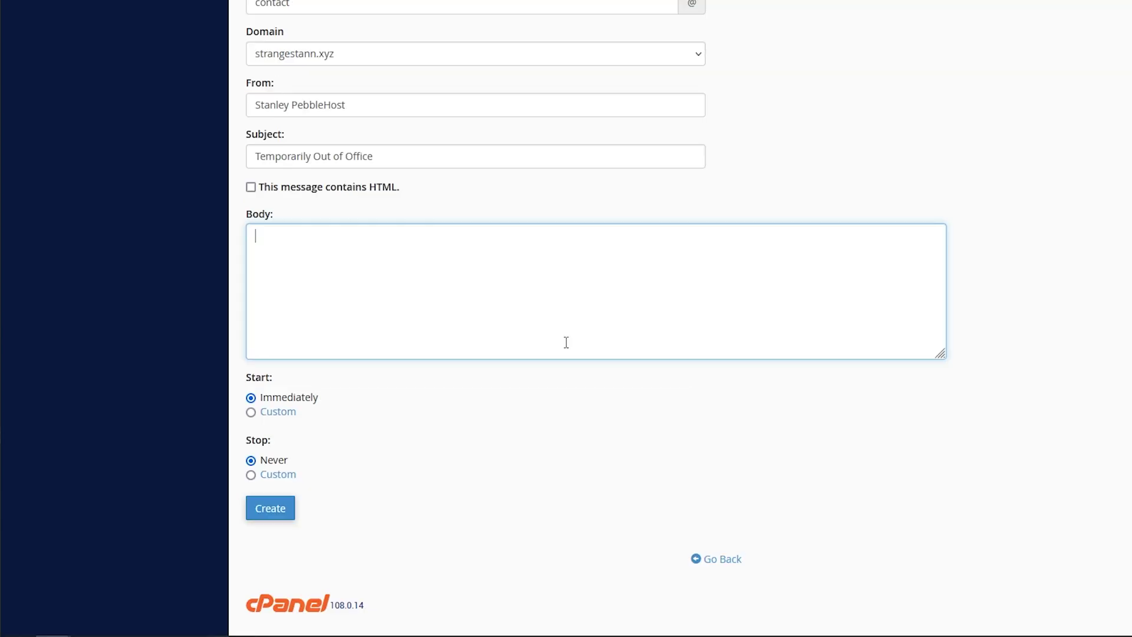
{"action": "scroll", "coordinate": [578, 318], "scroll_direction": "up", "scroll_amount": 2}
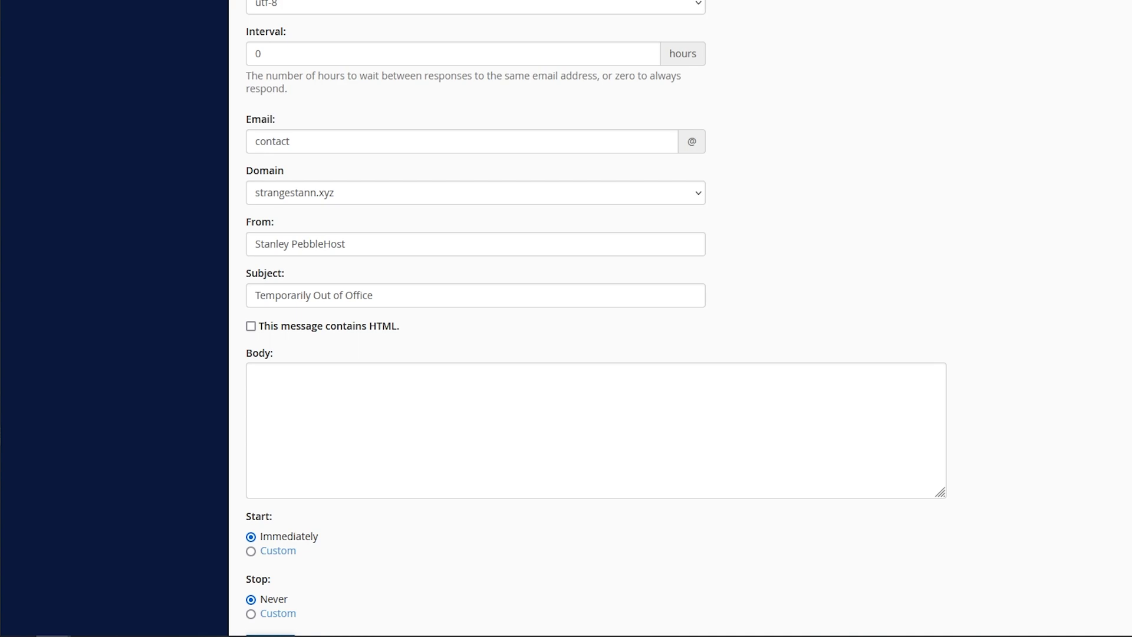
{"action": "scroll", "coordinate": [485, 286], "scroll_direction": "down", "scroll_amount": 2}
{"action": "left_click", "coordinate": [485, 286]}
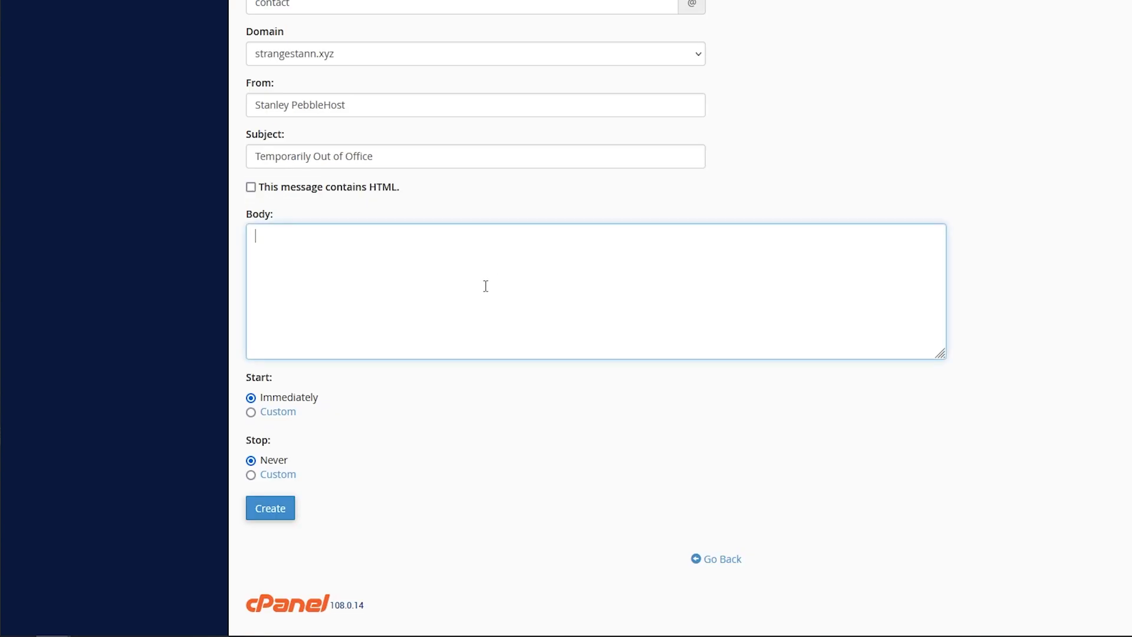
{"action": "type", "text": "Hi %from%"}
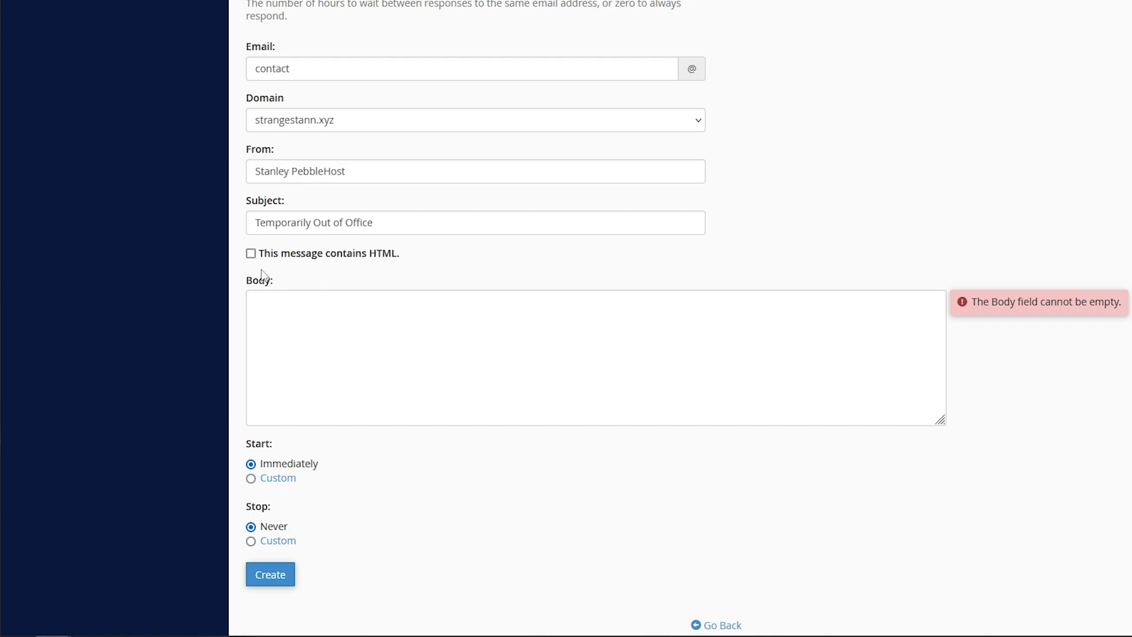
{"action": "left_click", "coordinate": [325, 254]}
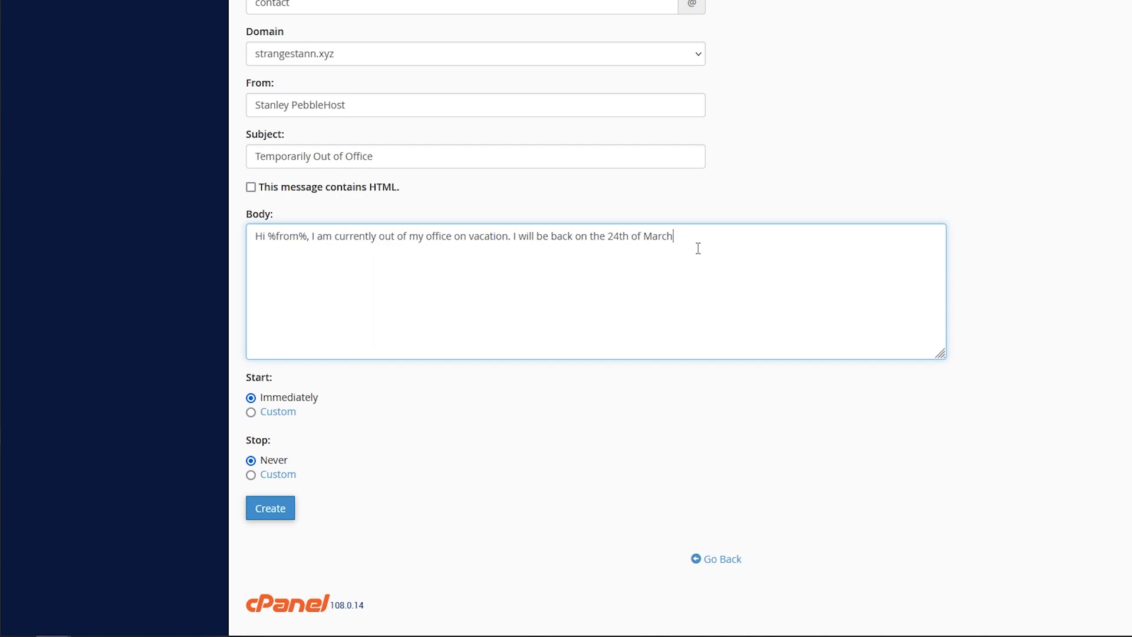
{"action": "left_click", "coordinate": [562, 88]}
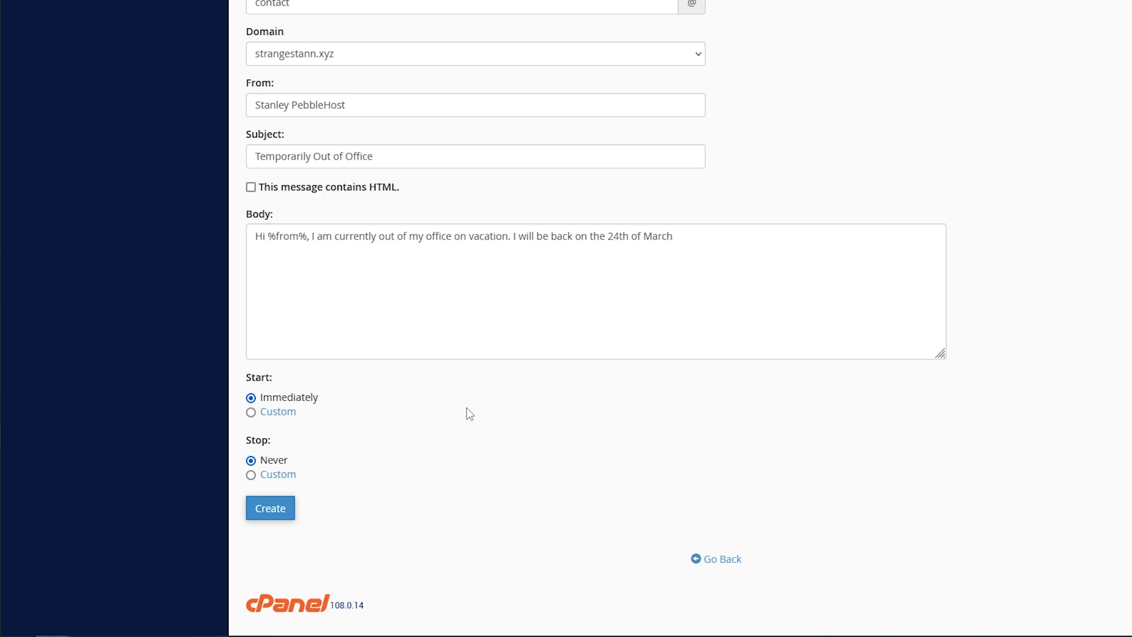
{"action": "left_click", "coordinate": [284, 417]}
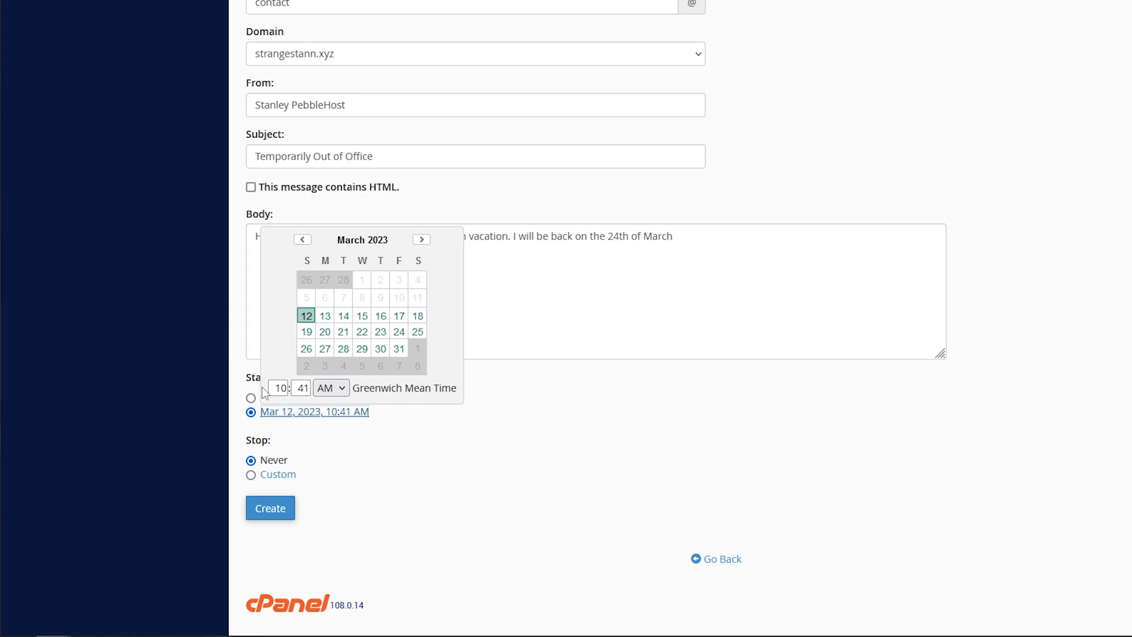
{"action": "left_click", "coordinate": [398, 318]}
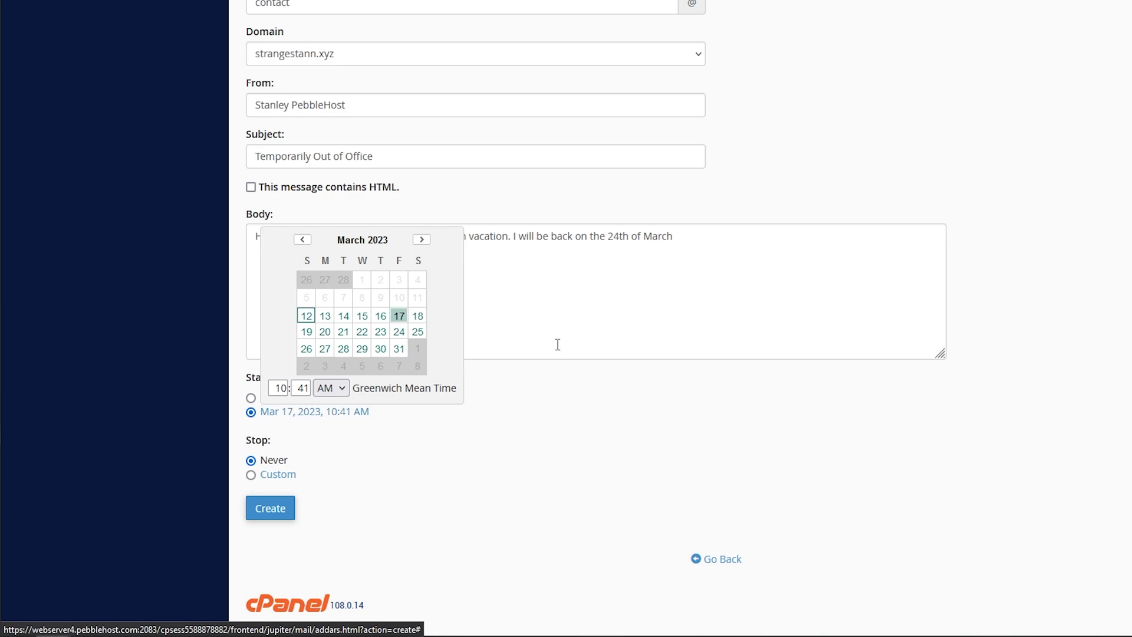
{"action": "left_click", "coordinate": [610, 461]}
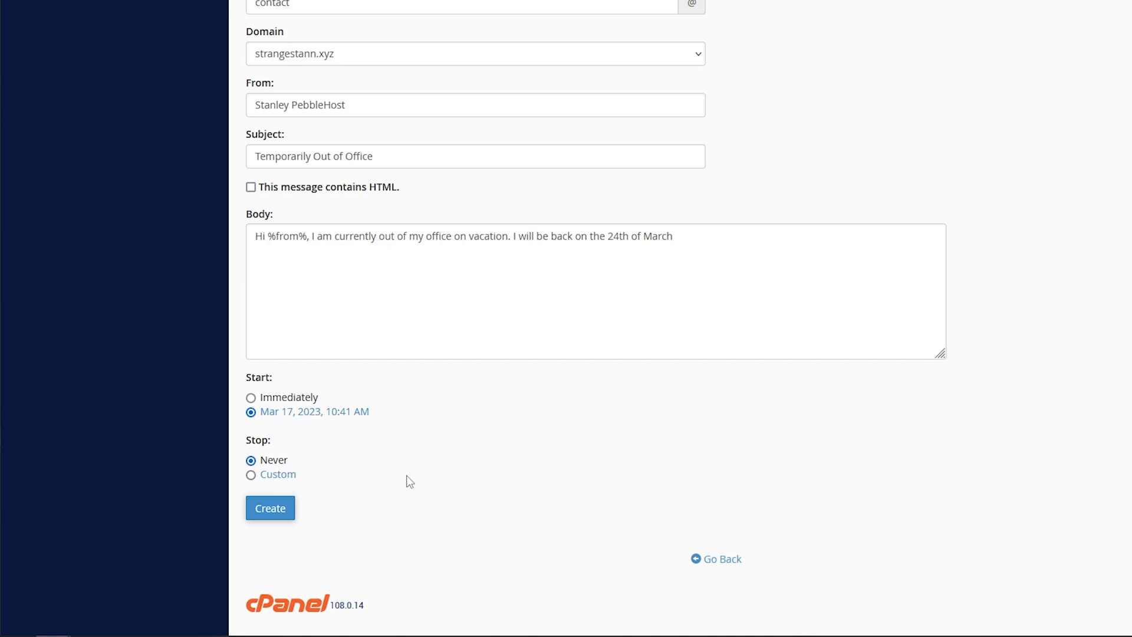
{"action": "left_click", "coordinate": [282, 475]}
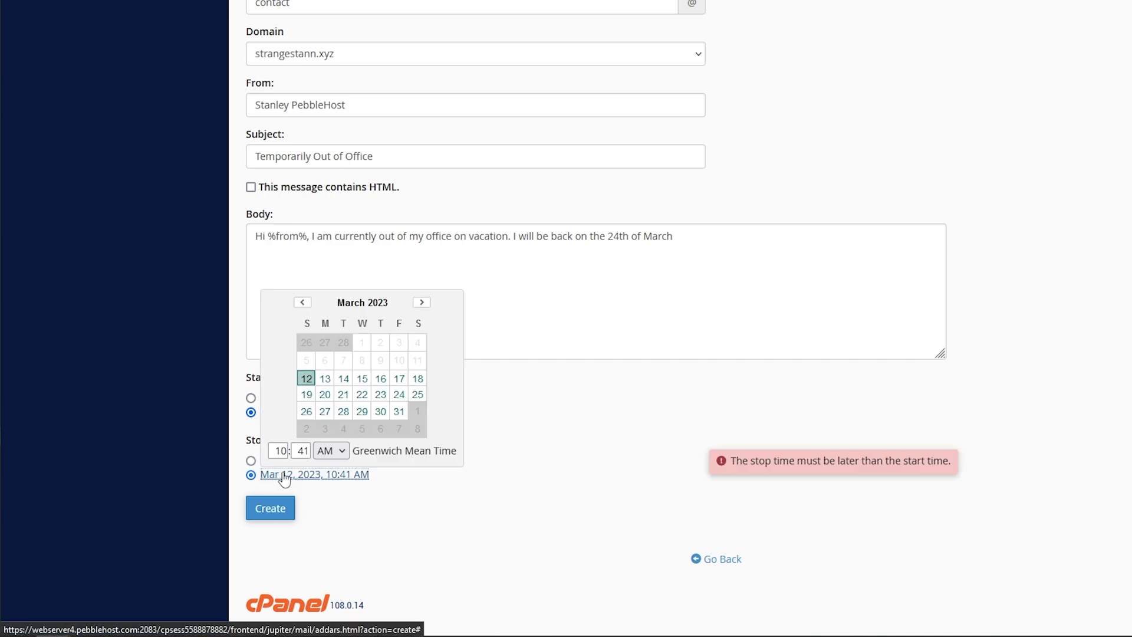
{"action": "left_click", "coordinate": [362, 412]}
{"action": "left_click", "coordinate": [548, 422]}
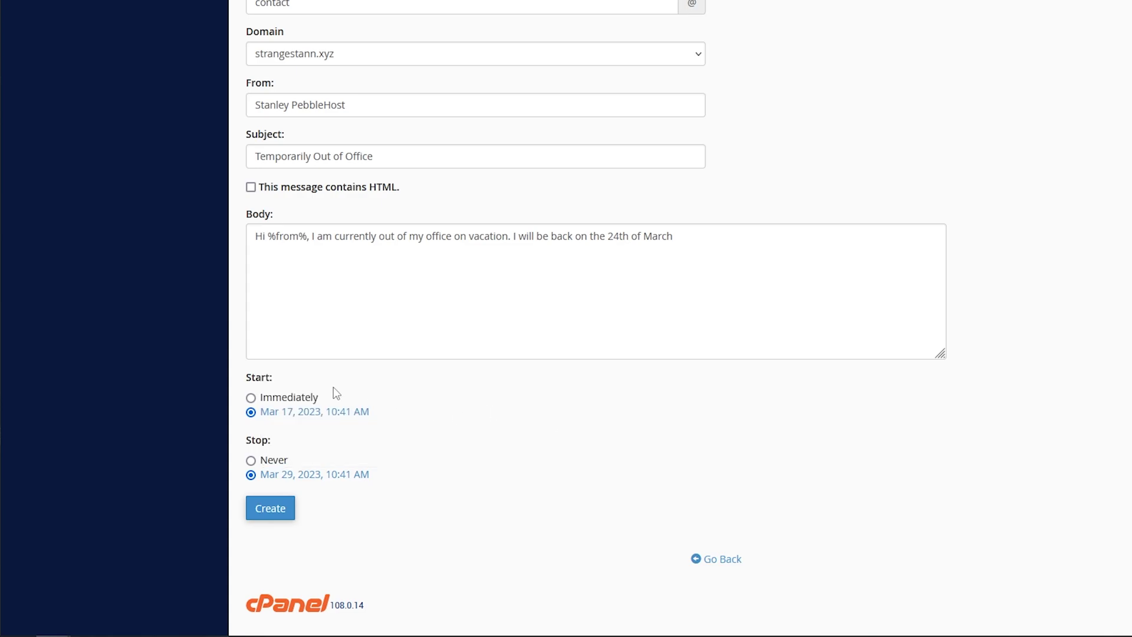
{"action": "left_click", "coordinate": [277, 460]}
{"action": "left_click", "coordinate": [289, 398]}
- Create the 'Temporarily Out of Office' autoresponder and go back to the autoresponders list
{"action": "left_click", "coordinate": [270, 510]}
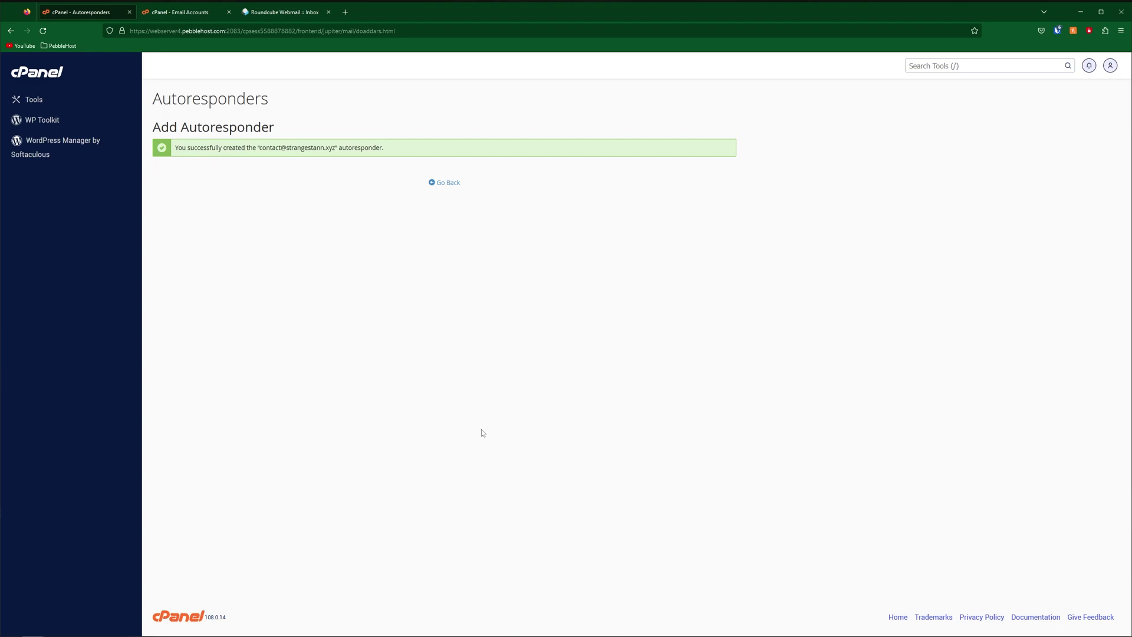
{"action": "left_click", "coordinate": [445, 182]}
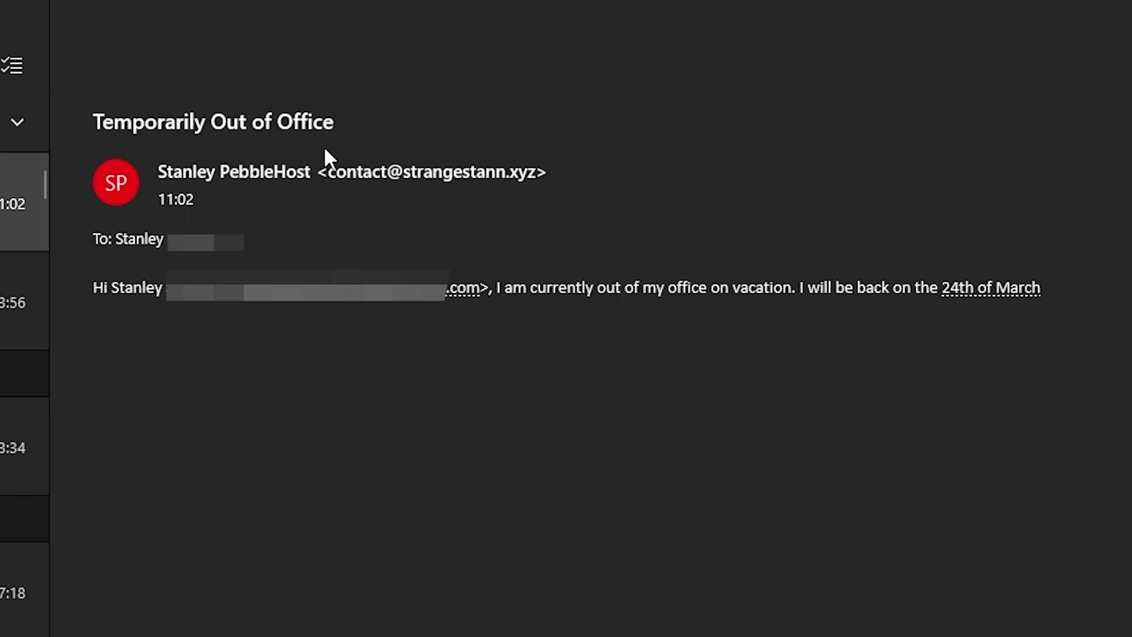
- Highlight the reply's 'Temporarily Out of Office' subject and the sender's name in its greeting
{"action": "triple_click", "coordinate": [324, 122]}
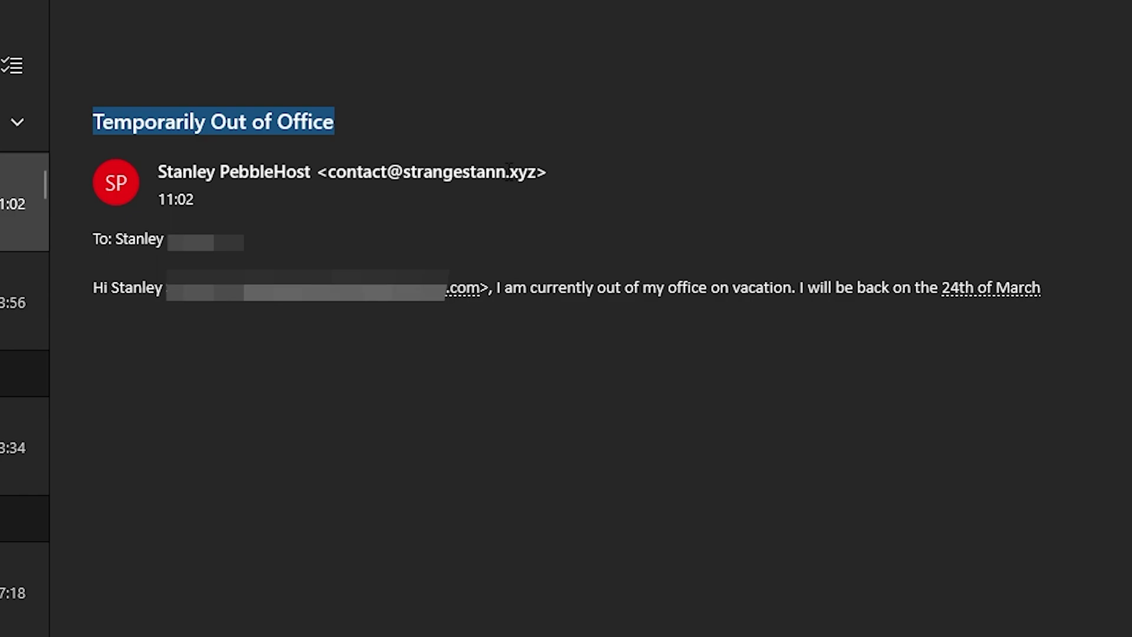
{"action": "left_click_drag", "start_coordinate": [111, 289], "coordinate": [163, 289]}
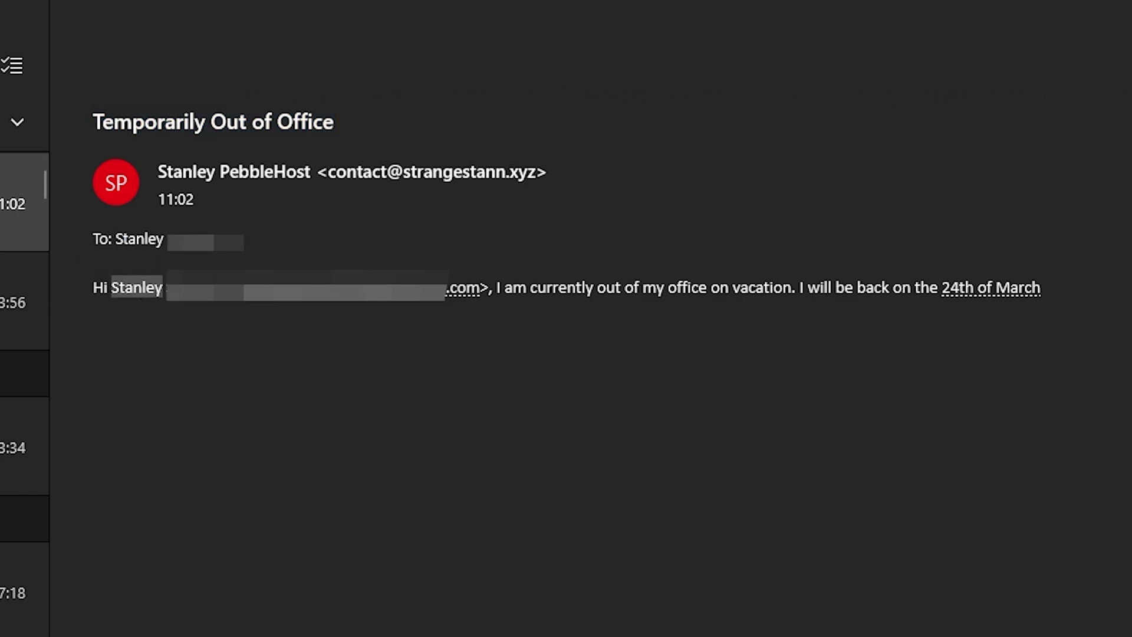